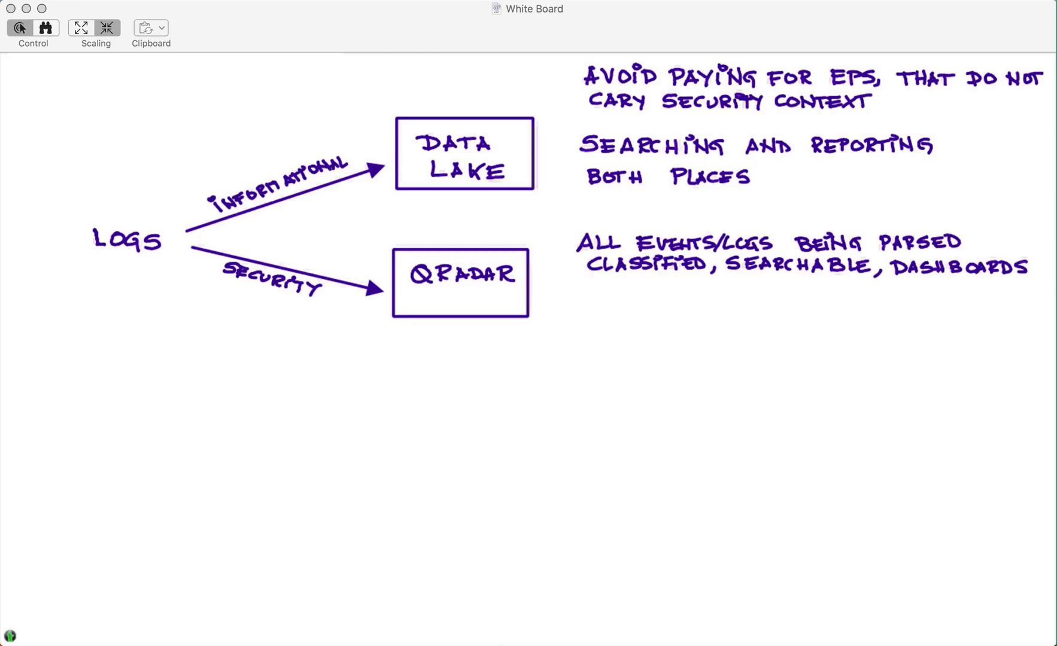
- Cross out INFORMATIONAL on the data lake arrow, rewrite it on the QRadar arrow, and underline SECURITY
{"action": "left_click_drag", "start_coordinate": [238, 166], "coordinate": [312, 212]}
{"action": "left_click_drag", "start_coordinate": [298, 157], "coordinate": [274, 209]}
{"action": "mouse_move", "coordinate": [239, 246]}
{"action": "left_mouse_down"}
{"action": "mouse_move", "coordinate": [248, 258]}
{"action": "mouse_move", "coordinate": [291, 256]}
{"action": "mouse_move", "coordinate": [370, 285]}
{"action": "left_mouse_up"}
{"action": "left_click", "coordinate": [244, 243]}
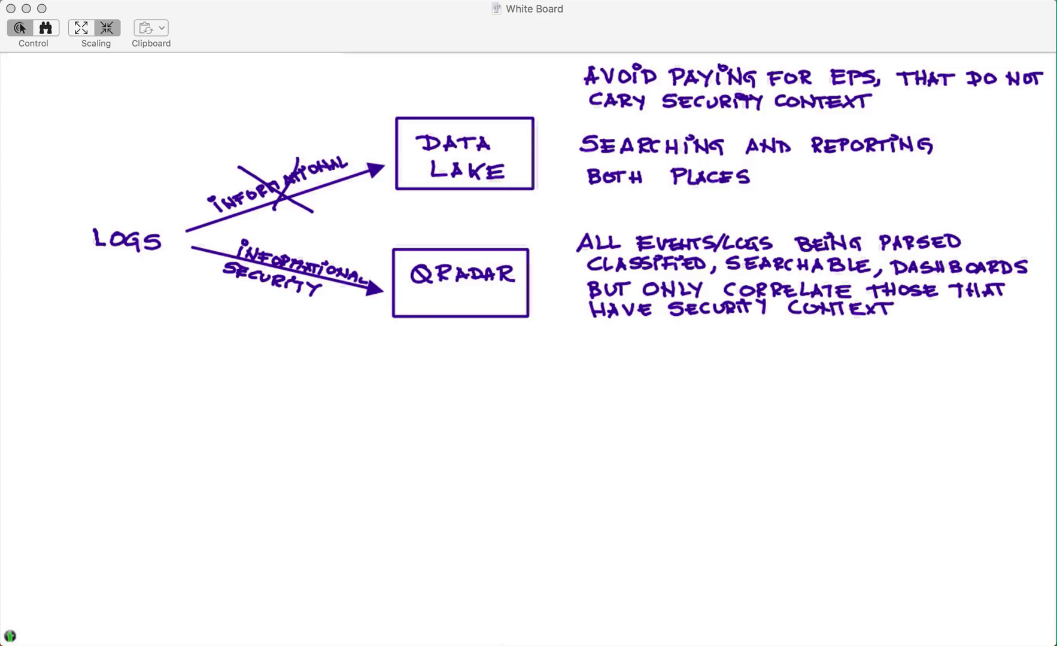
{"action": "left_click_drag", "start_coordinate": [224, 278], "coordinate": [307, 302]}
- Write the note 'ONLY SECURITY EPS' beneath the QRadar notes
{"action": "mouse_move", "coordinate": [607, 341]}
{"action": "left_mouse_down"}
{"action": "mouse_move", "coordinate": [654, 360]}
{"action": "mouse_move", "coordinate": [705, 355]}
{"action": "mouse_move", "coordinate": [718, 342]}
{"action": "left_mouse_up"}
{"action": "left_click_drag", "start_coordinate": [706, 347], "coordinate": [726, 354]}
{"action": "mouse_move", "coordinate": [733, 342]}
{"action": "left_mouse_down"}
{"action": "mouse_move", "coordinate": [733, 354]}
{"action": "mouse_move", "coordinate": [747, 342]}
{"action": "mouse_move", "coordinate": [746, 354]}
{"action": "left_mouse_up"}
{"action": "left_click_drag", "start_coordinate": [746, 341], "coordinate": [758, 354]}
{"action": "mouse_move", "coordinate": [764, 339]}
{"action": "left_mouse_down"}
{"action": "mouse_move", "coordinate": [765, 354]}
{"action": "mouse_move", "coordinate": [782, 343]}
{"action": "mouse_move", "coordinate": [779, 356]}
{"action": "mouse_move", "coordinate": [819, 356]}
{"action": "left_mouse_up"}
{"action": "left_click_drag", "start_coordinate": [820, 339], "coordinate": [836, 339]}
{"action": "left_click_drag", "start_coordinate": [819, 345], "coordinate": [837, 353]}
{"action": "mouse_move", "coordinate": [843, 341]}
{"action": "left_mouse_down"}
{"action": "mouse_move", "coordinate": [841, 356]}
{"action": "mouse_move", "coordinate": [859, 354]}
{"action": "left_mouse_up"}
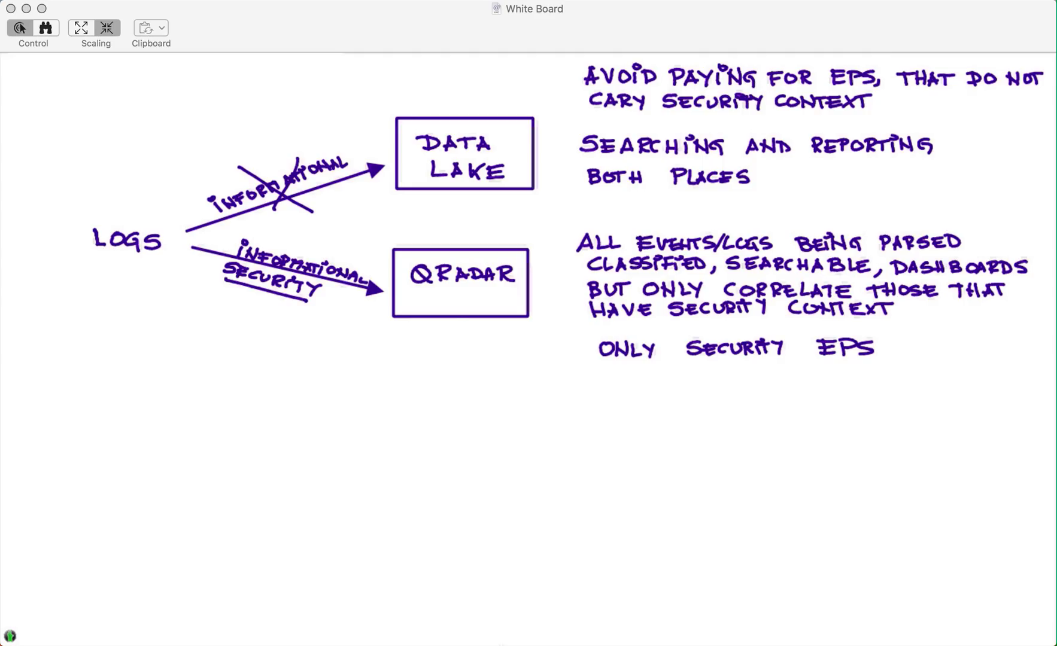
- Draw a two-way arrow from the QRADAR box down to 'API', then underline SECURITY in the EPS note
{"action": "mouse_move", "coordinate": [458, 322]}
{"action": "left_mouse_down"}
{"action": "mouse_move", "coordinate": [458, 370]}
{"action": "mouse_move", "coordinate": [468, 334]}
{"action": "left_mouse_up"}
{"action": "left_click_drag", "start_coordinate": [424, 403], "coordinate": [438, 396]}
{"action": "mouse_move", "coordinate": [446, 402]}
{"action": "left_mouse_down"}
{"action": "mouse_move", "coordinate": [446, 385]}
{"action": "mouse_move", "coordinate": [466, 403]}
{"action": "left_mouse_up"}
{"action": "left_click", "coordinate": [468, 382]}
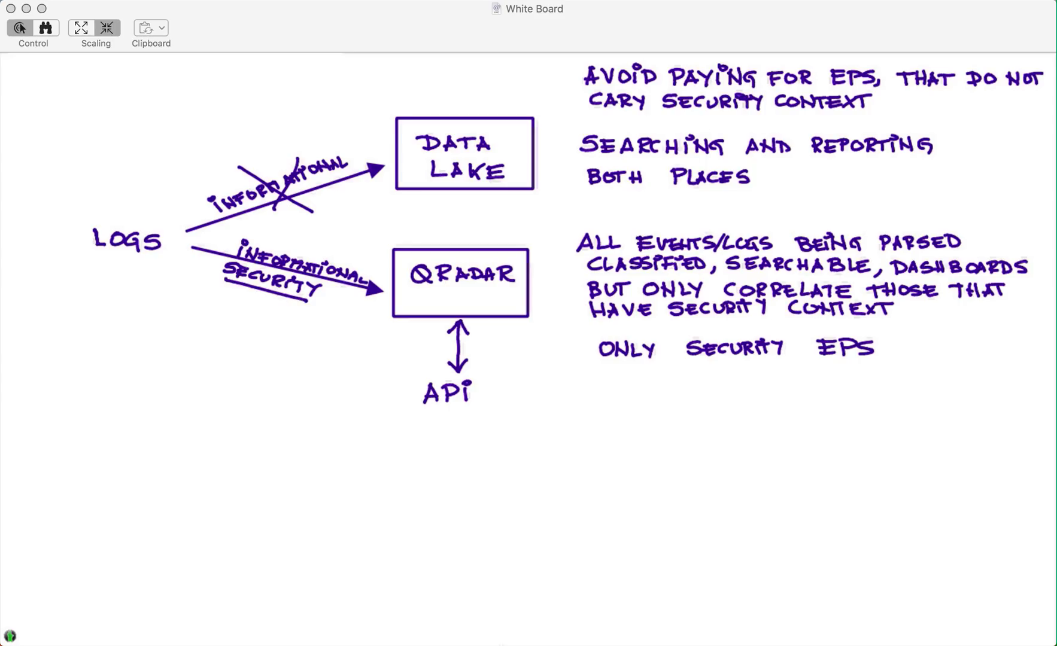
{"action": "mouse_move", "coordinate": [690, 358]}
{"action": "left_mouse_down"}
{"action": "mouse_move", "coordinate": [774, 355]}
{"action": "mouse_move", "coordinate": [767, 359]}
{"action": "left_mouse_up"}
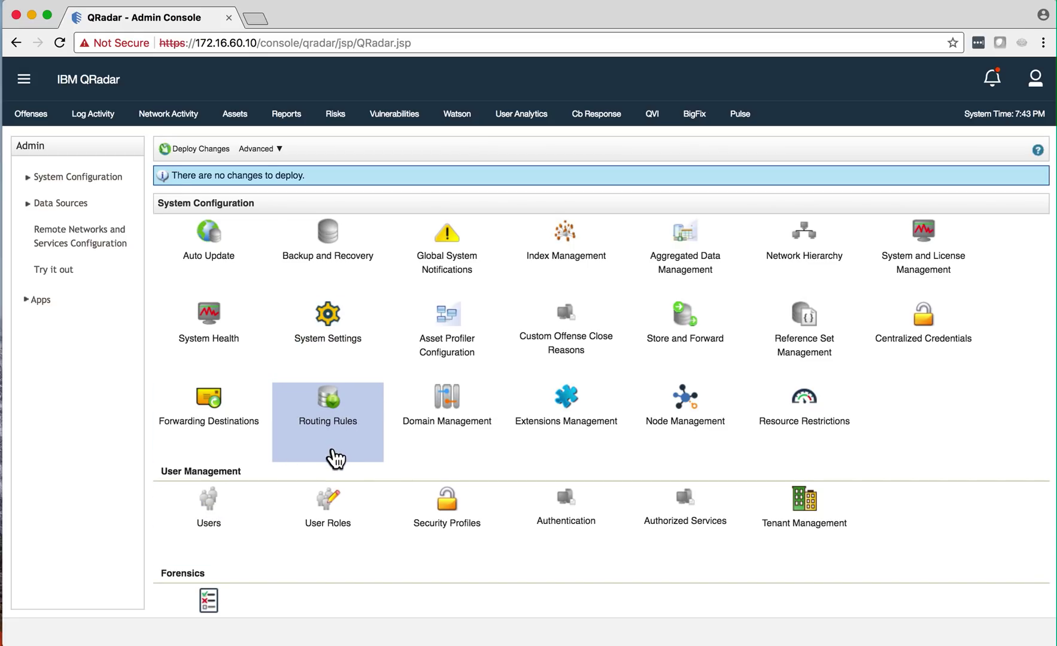
- Open Routing Rules from Admin, bring its window into view, and start a new rule
{"action": "left_click", "coordinate": [323, 420]}
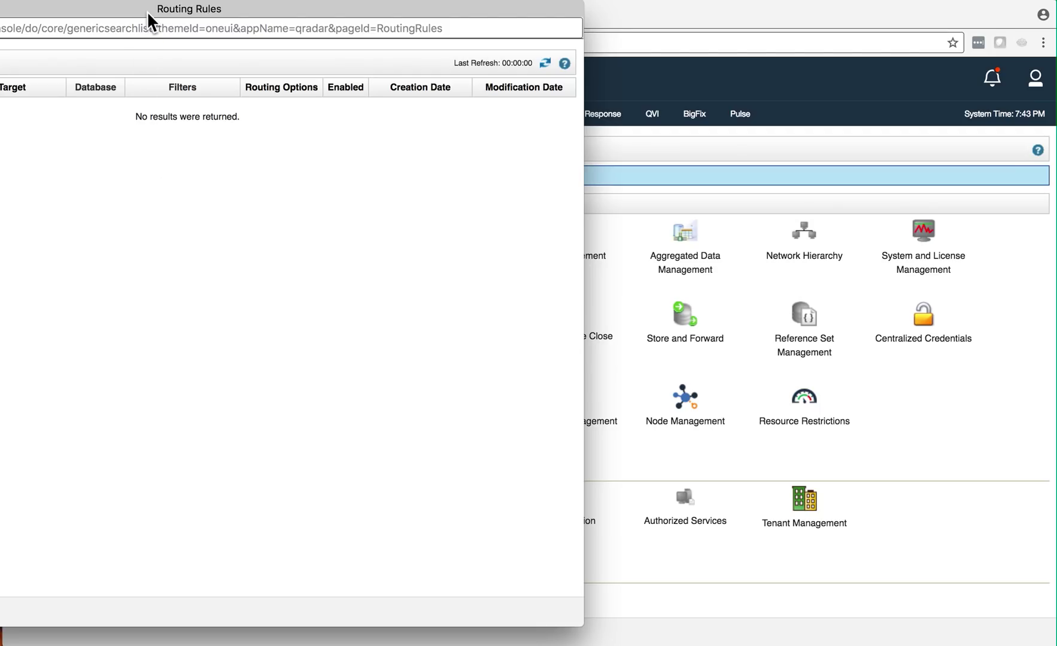
{"action": "left_click_drag", "start_coordinate": [147, 11], "coordinate": [376, 16]}
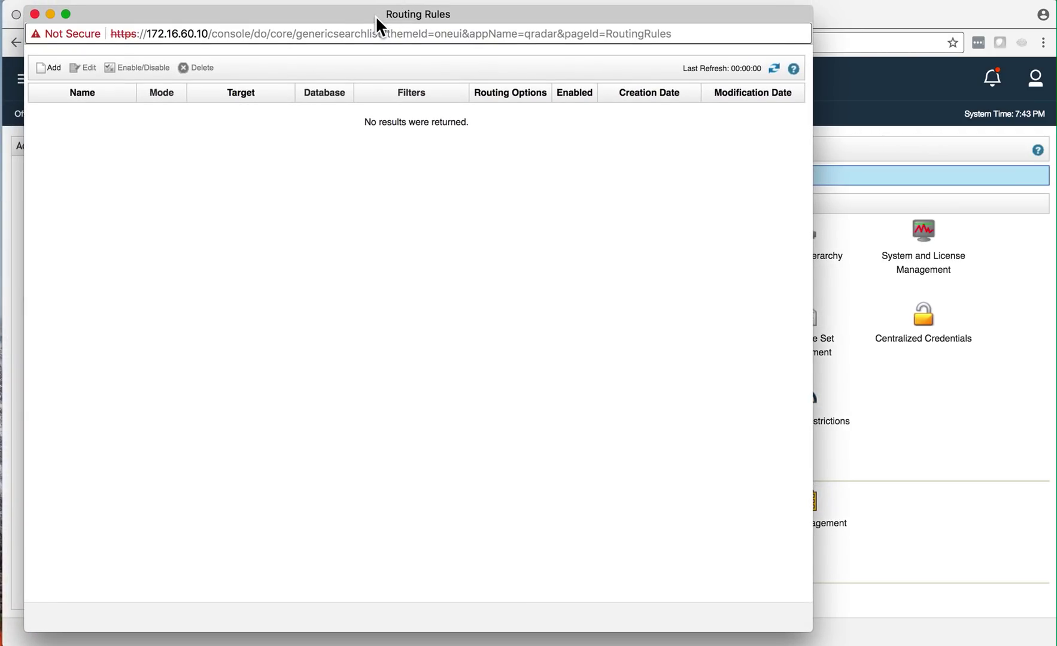
{"action": "left_click", "coordinate": [59, 69]}
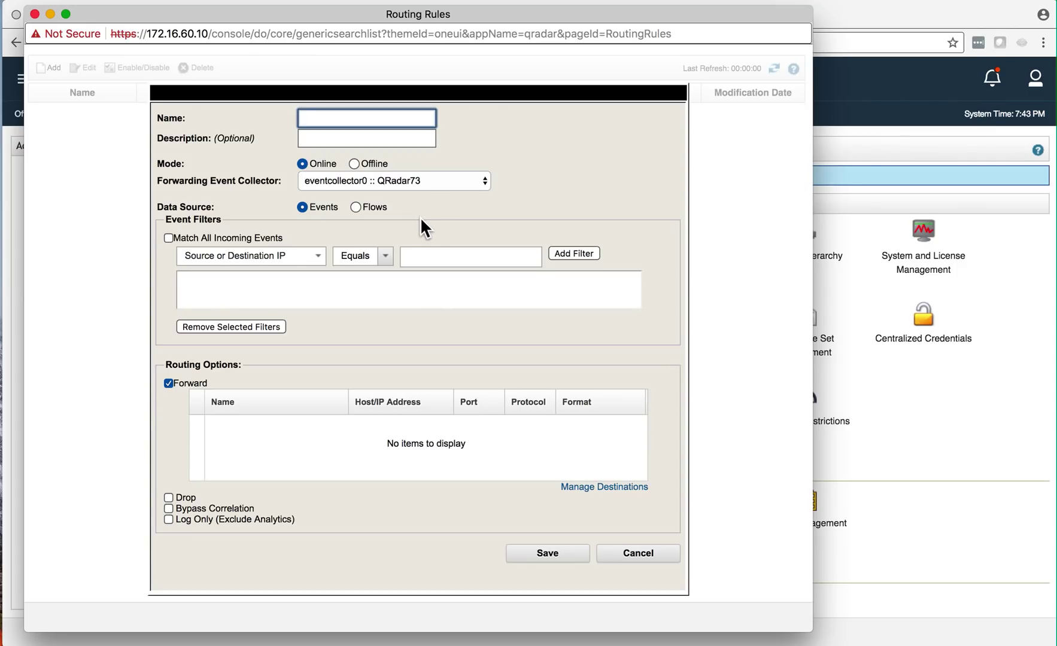
{"action": "left_click", "coordinate": [320, 257]}
{"action": "left_click", "coordinate": [320, 257]}
{"action": "left_click", "coordinate": [320, 257]}
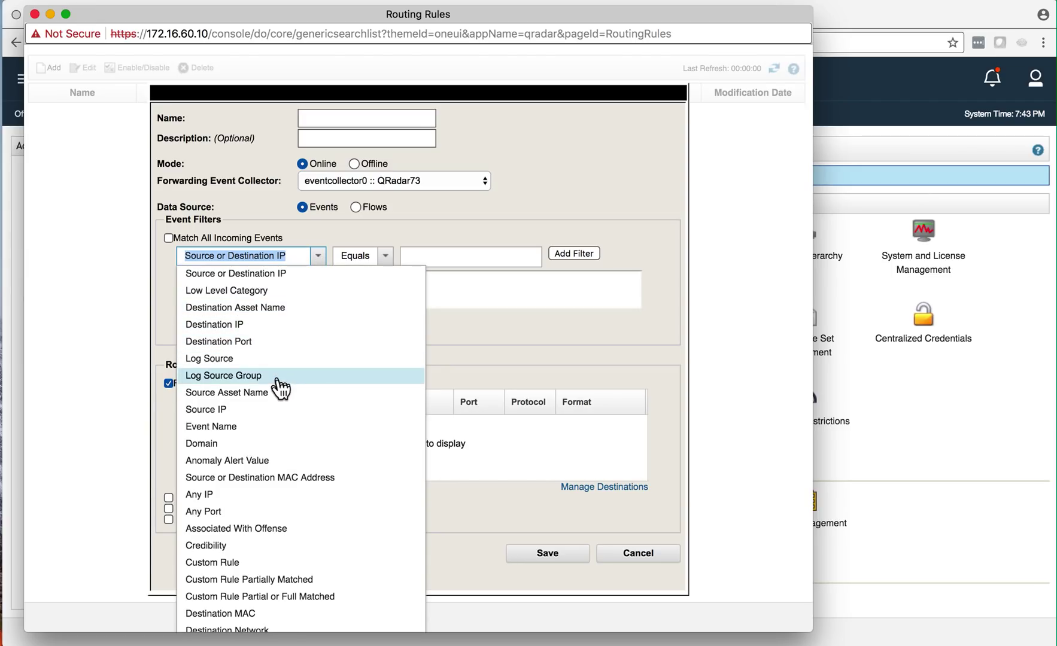
{"action": "scroll", "coordinate": [279, 394], "scroll_direction": "down", "scroll_amount": 5}
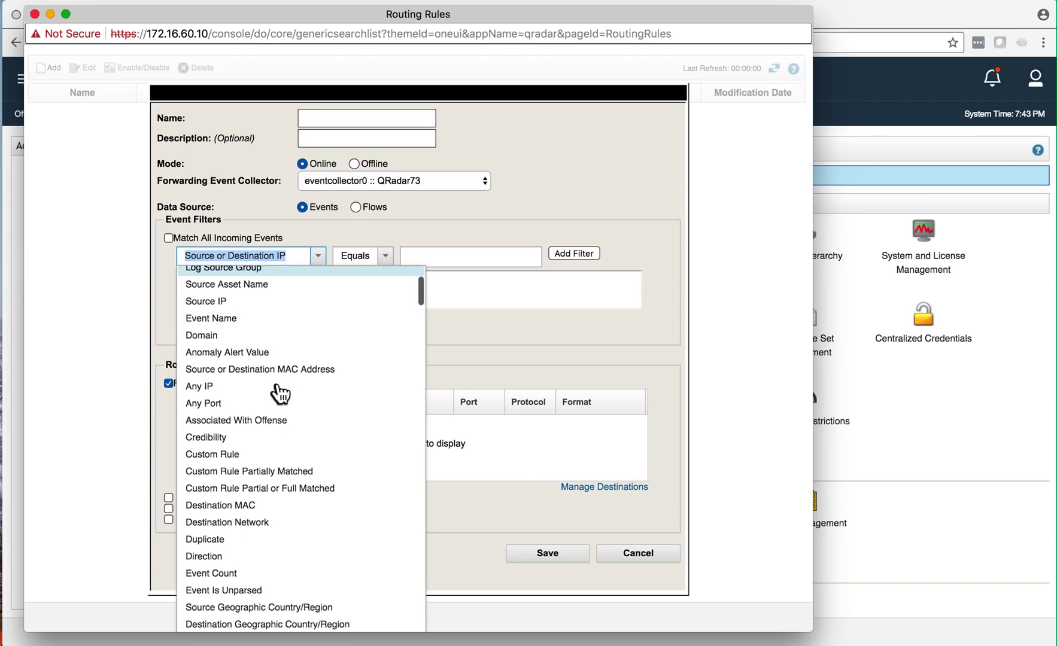
{"action": "scroll", "coordinate": [280, 393], "scroll_direction": "down", "scroll_amount": 4}
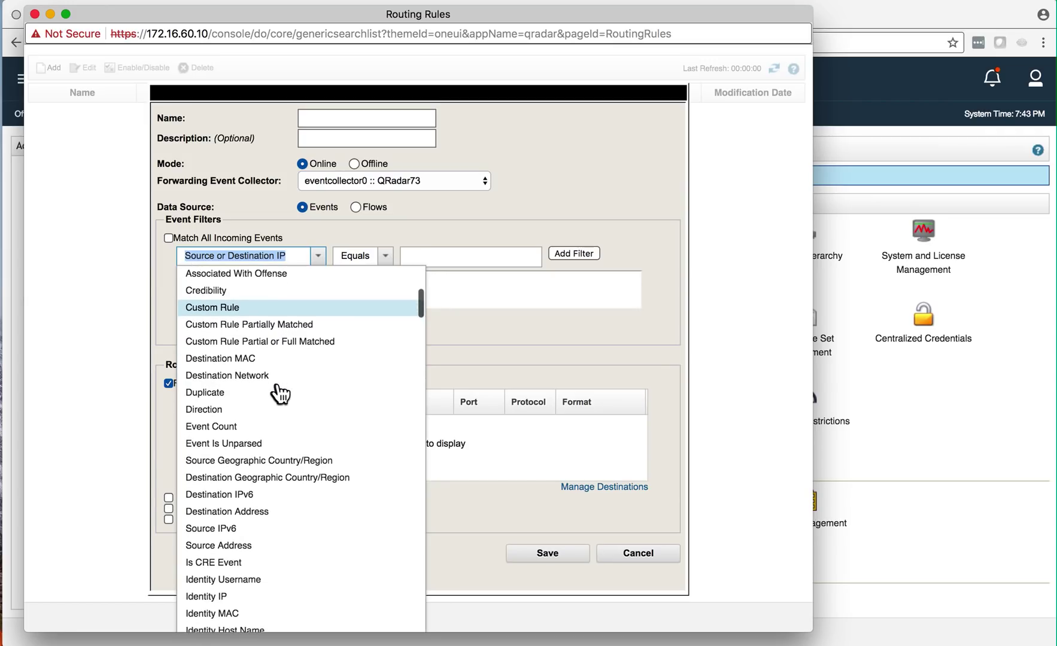
{"action": "scroll", "coordinate": [279, 394], "scroll_direction": "down", "scroll_amount": 6}
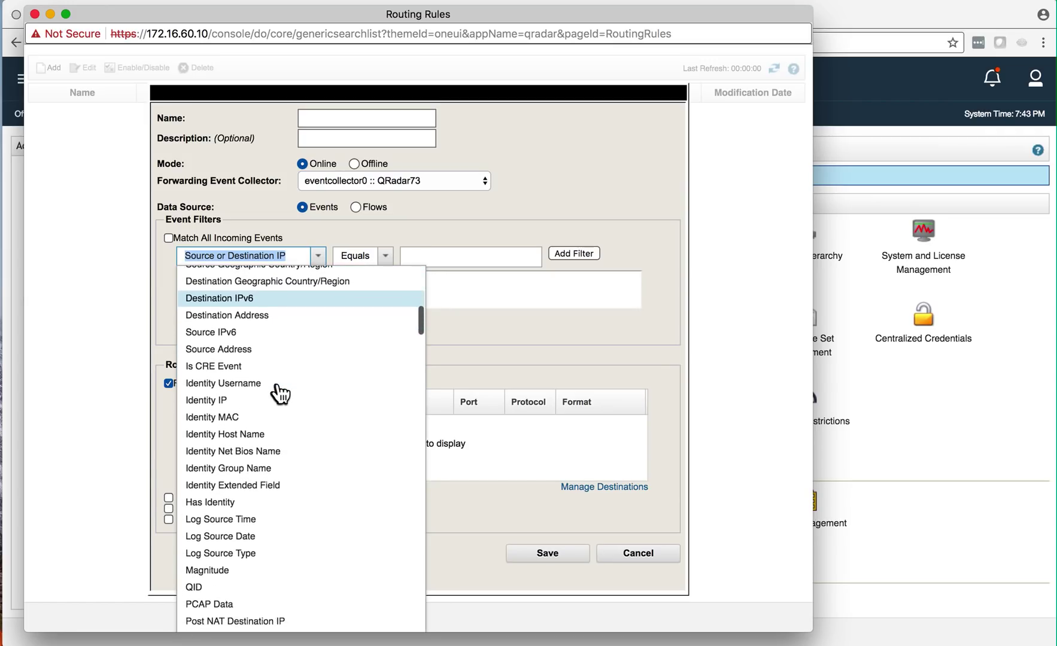
{"action": "scroll", "coordinate": [279, 394], "scroll_direction": "down", "scroll_amount": 8}
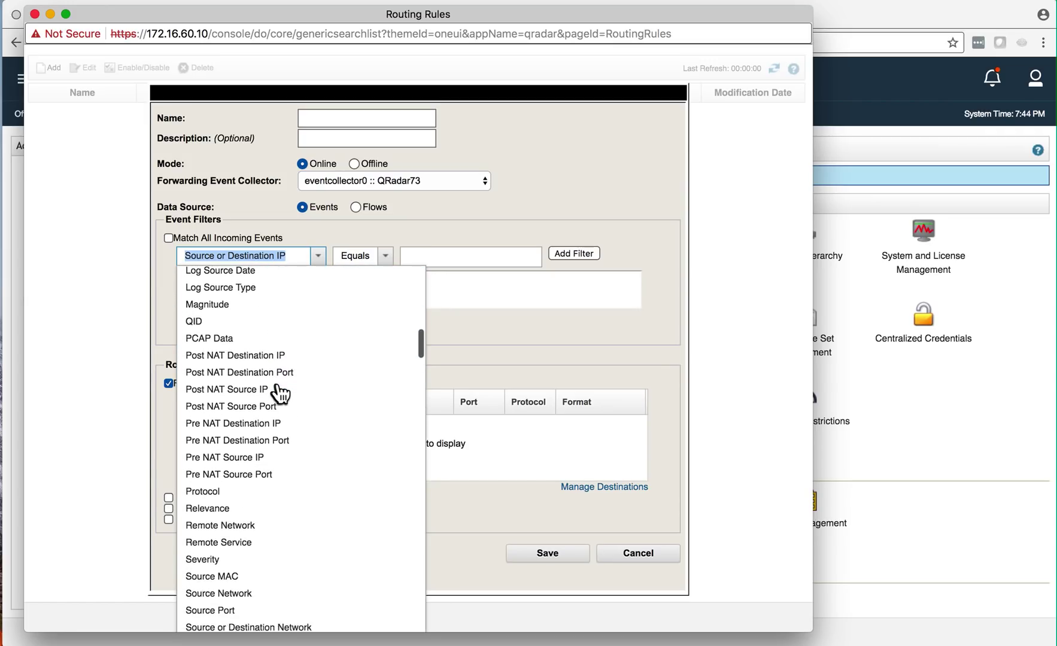
{"action": "scroll", "coordinate": [280, 394], "scroll_direction": "down", "scroll_amount": 7}
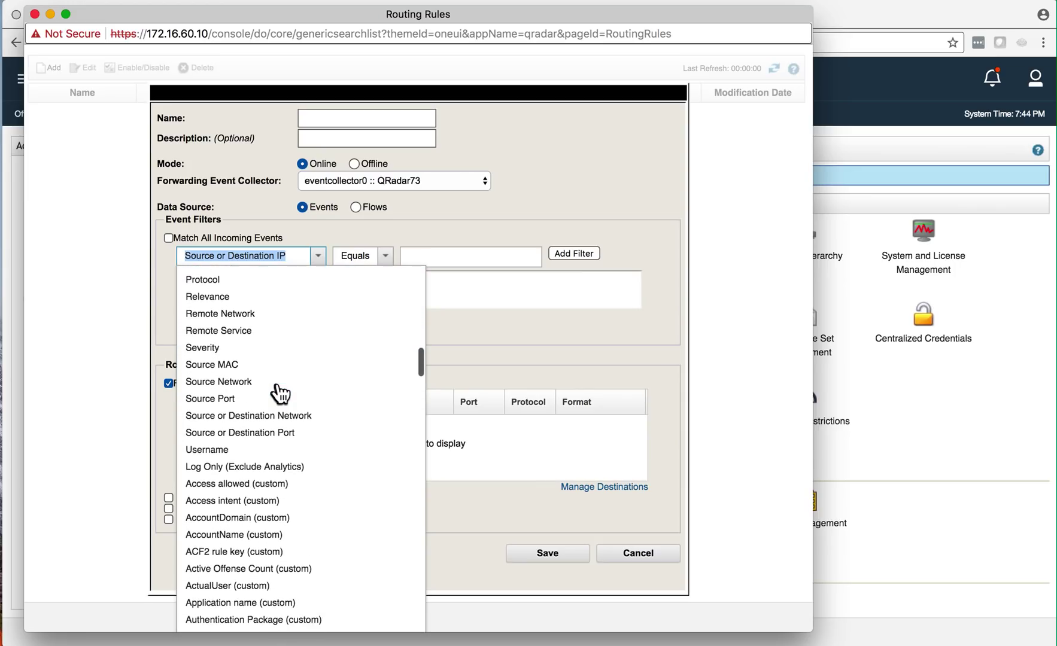
{"action": "scroll", "coordinate": [280, 394], "scroll_direction": "down", "scroll_amount": 12}
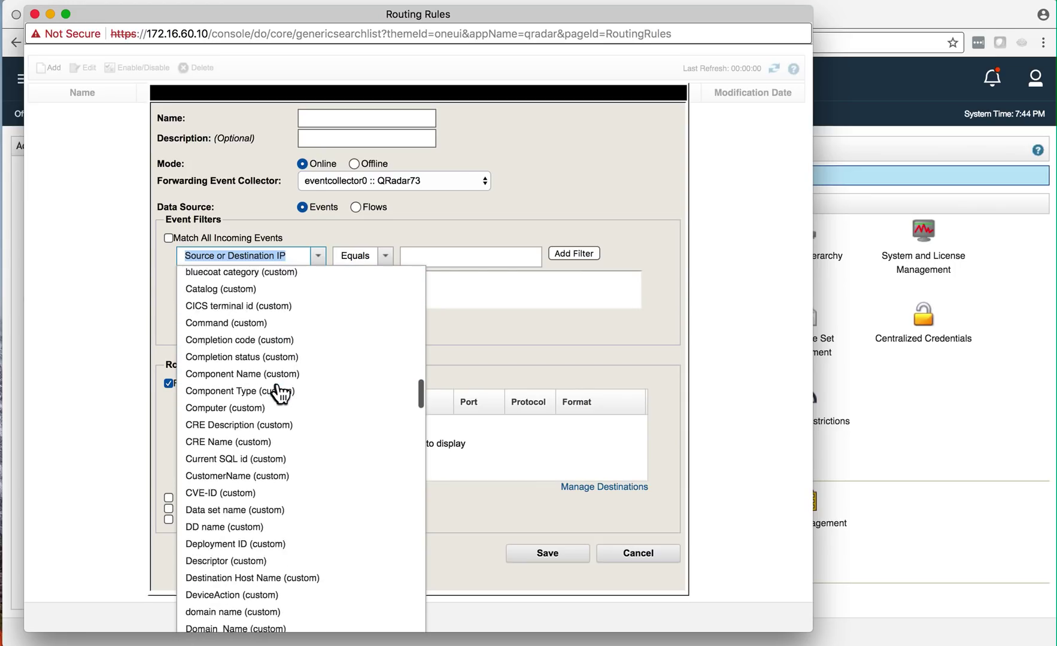
{"action": "scroll", "coordinate": [279, 394], "scroll_direction": "down", "scroll_amount": 11}
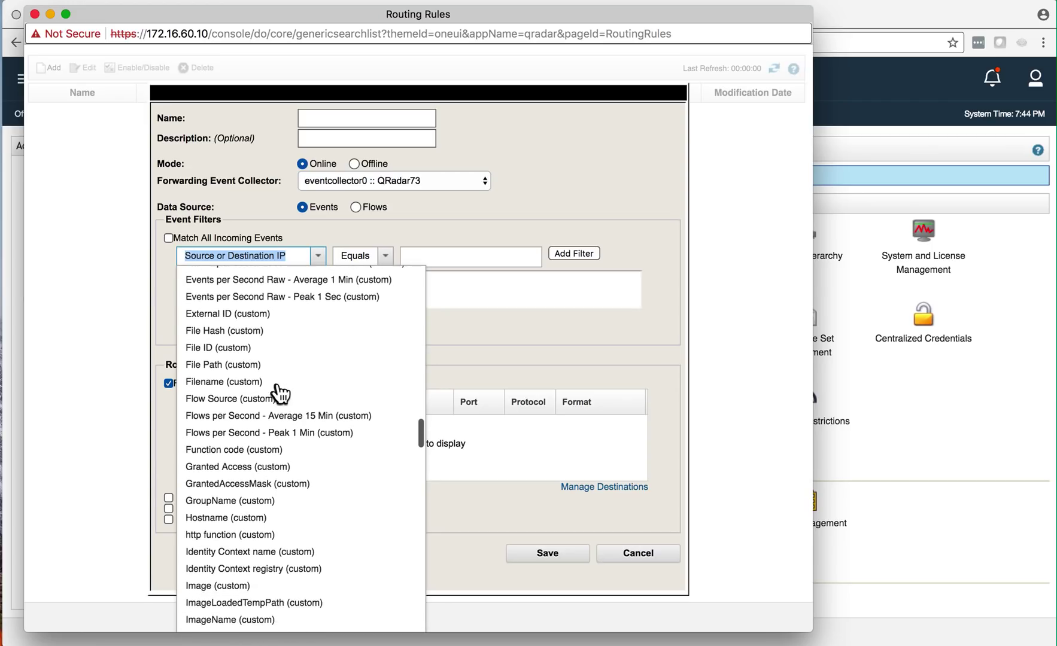
{"action": "scroll", "coordinate": [279, 393], "scroll_direction": "down", "scroll_amount": 5}
{"action": "scroll", "coordinate": [280, 394], "scroll_direction": "up", "scroll_amount": 20}
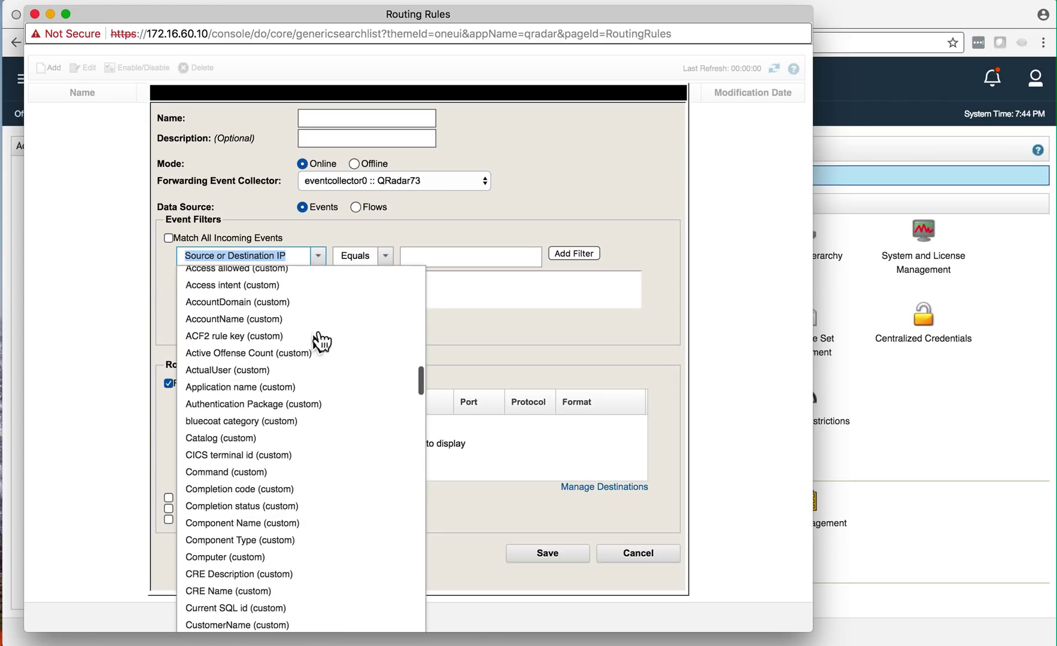
{"action": "left_click", "coordinate": [456, 298]}
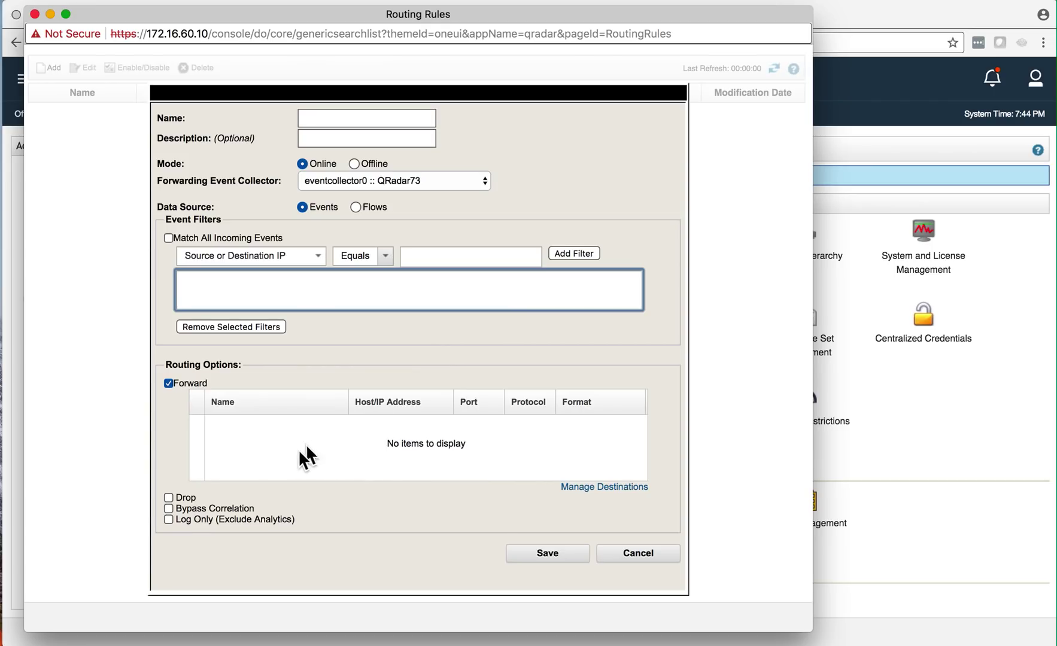
- Enable Log Only (Exclude Analytics) on the new rule and accept the licence notice
{"action": "left_click", "coordinate": [168, 520]}
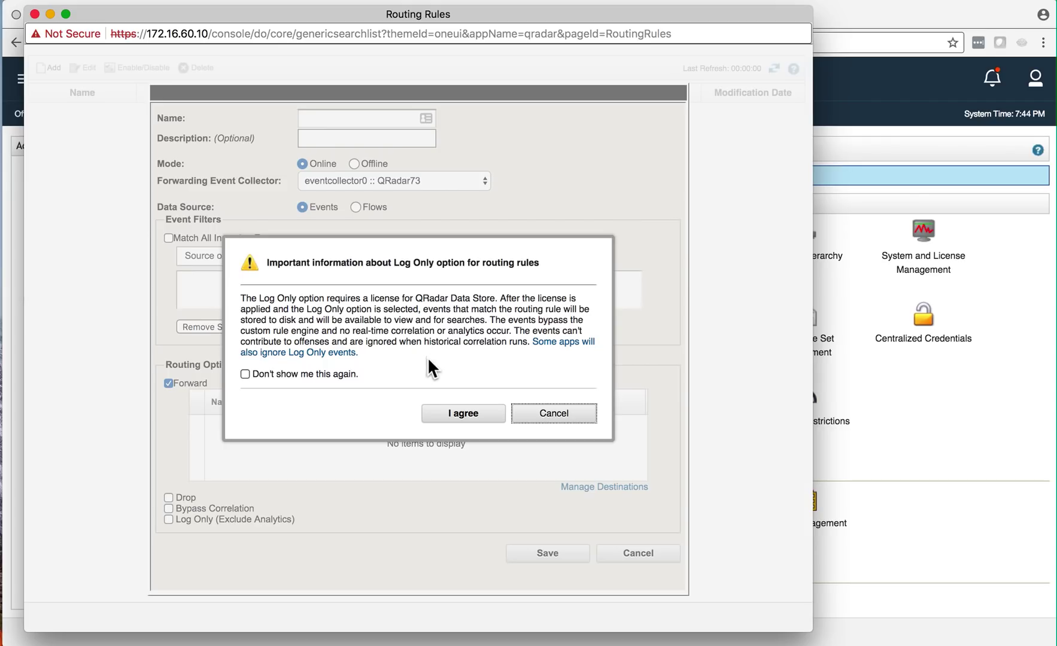
{"action": "left_click", "coordinate": [452, 416]}
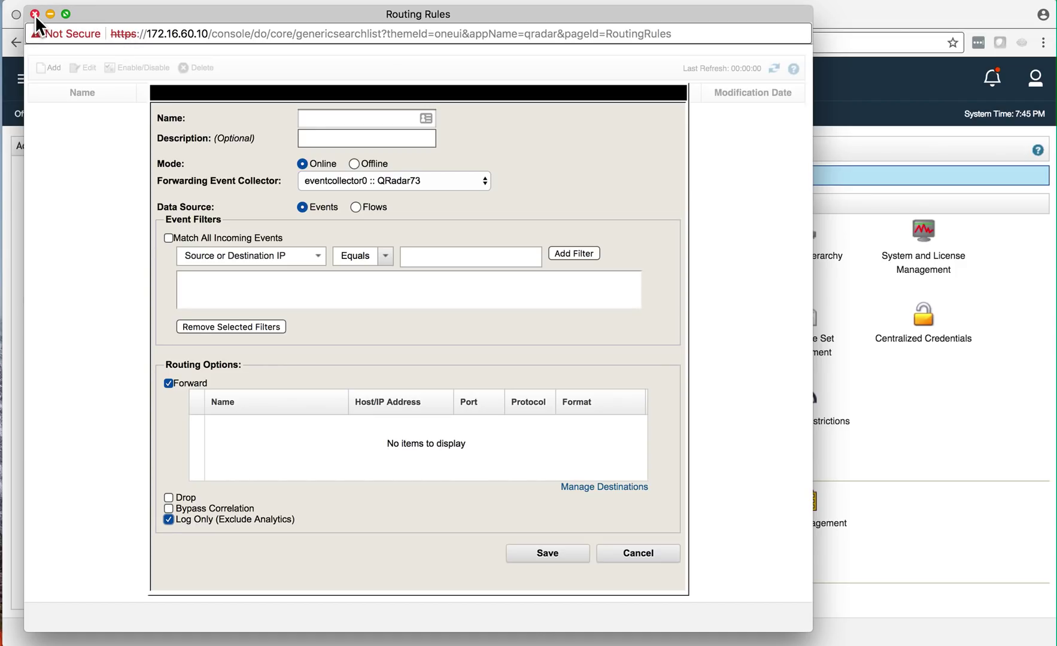
- Close the Routing Rules window
{"action": "left_click", "coordinate": [35, 13]}
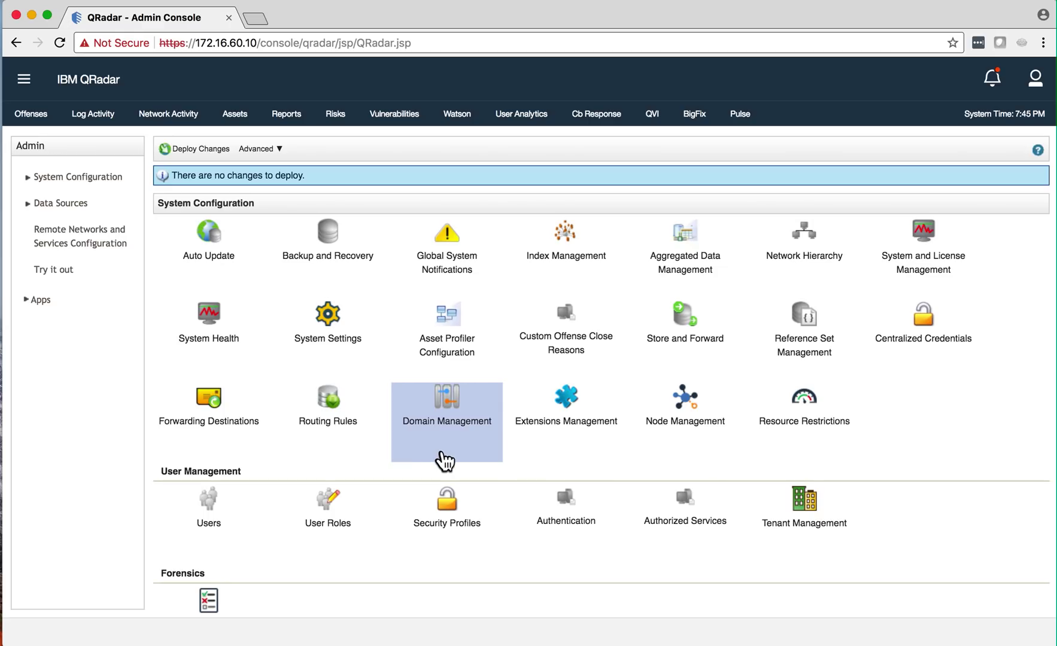
- From Log Activity, edit the UltraQuiet event search and scroll to its Column Definition section
{"action": "left_click", "coordinate": [96, 118]}
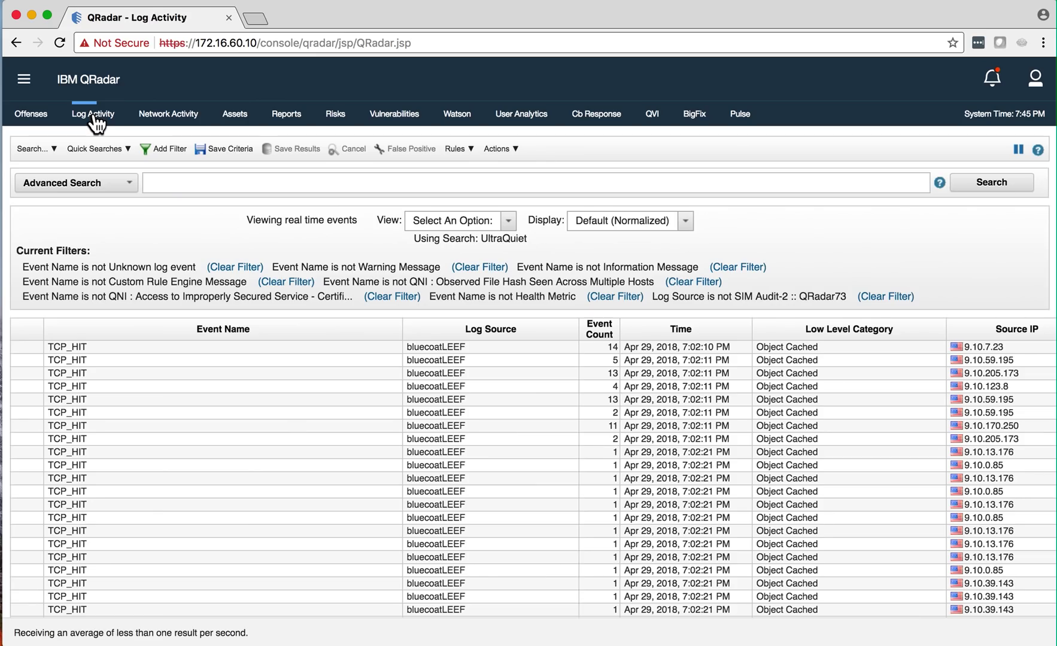
{"action": "left_click", "coordinate": [36, 147]}
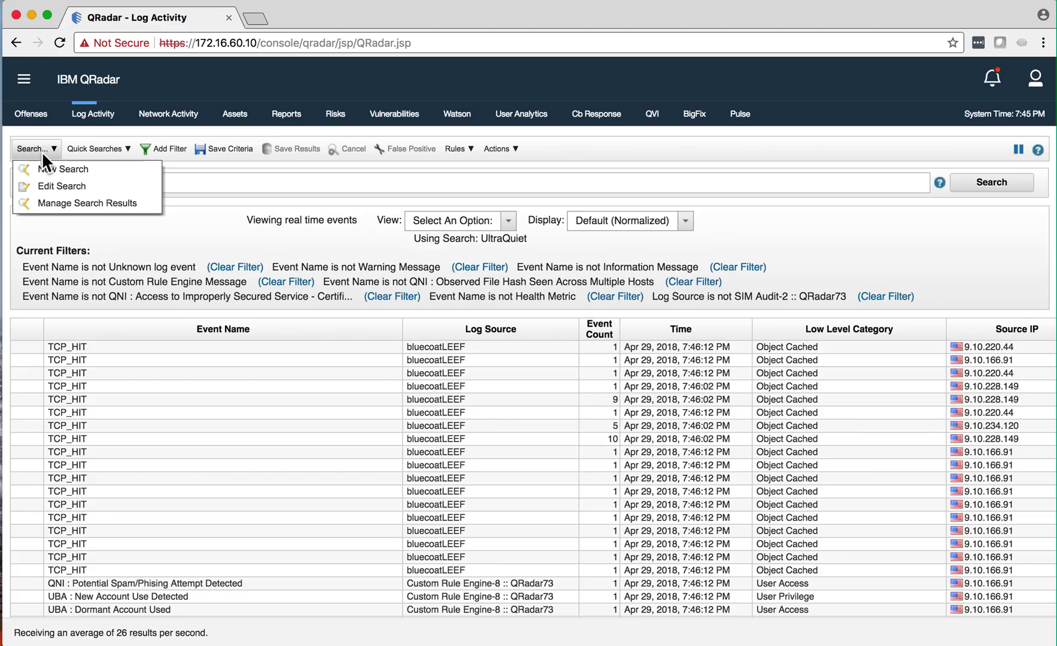
{"action": "left_click", "coordinate": [56, 184]}
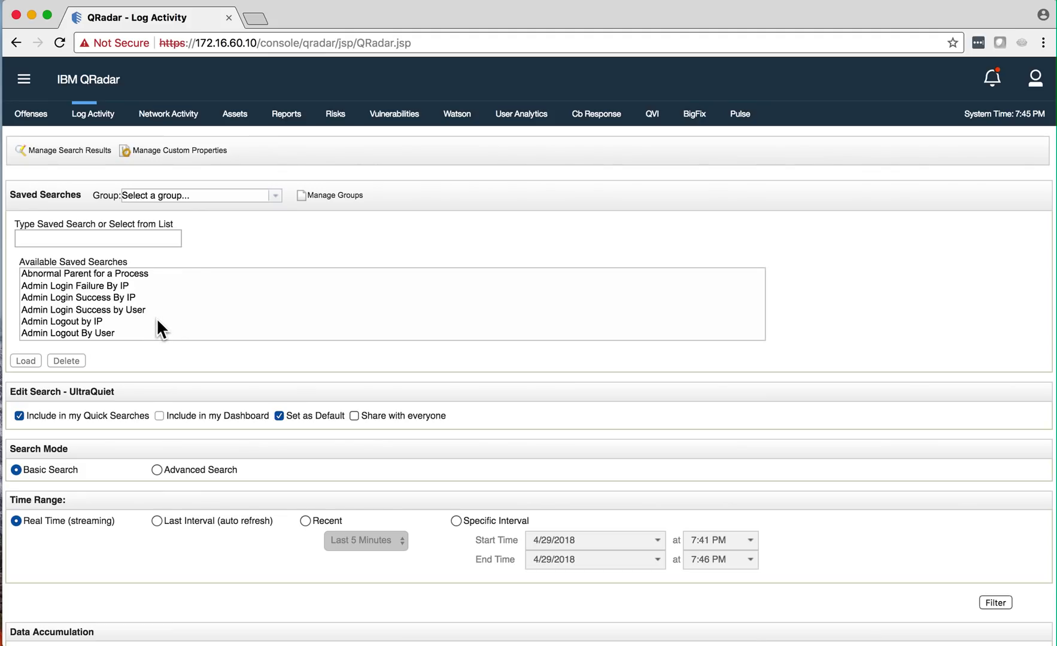
{"action": "scroll", "coordinate": [178, 303], "scroll_direction": "down", "scroll_amount": 10}
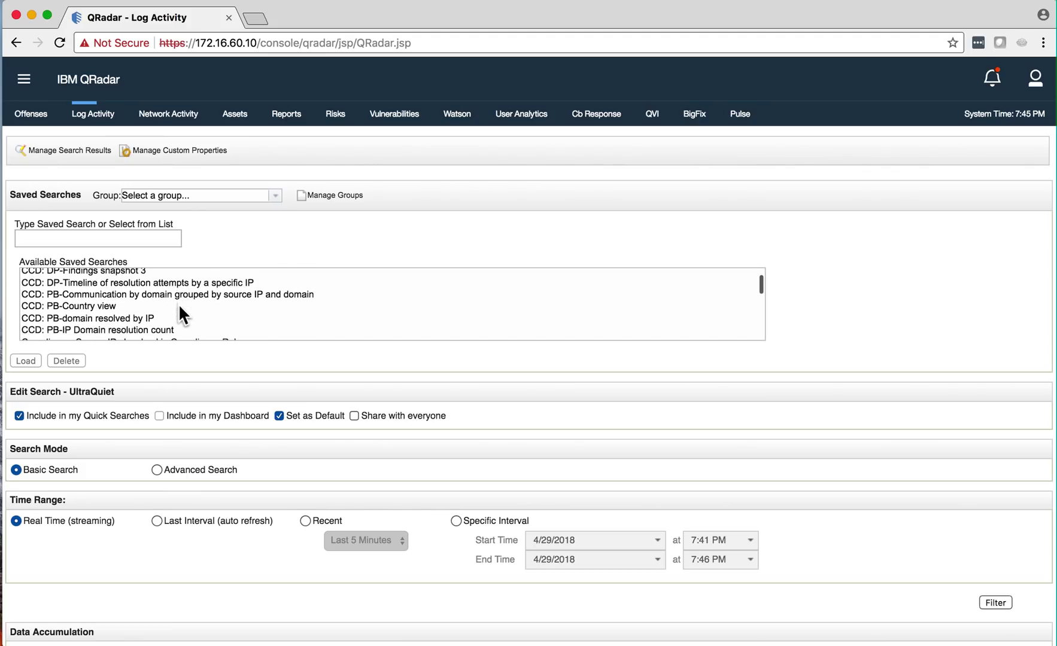
{"action": "scroll", "coordinate": [267, 443], "scroll_direction": "down", "scroll_amount": 4}
{"action": "scroll", "coordinate": [268, 444], "scroll_direction": "down", "scroll_amount": 5}
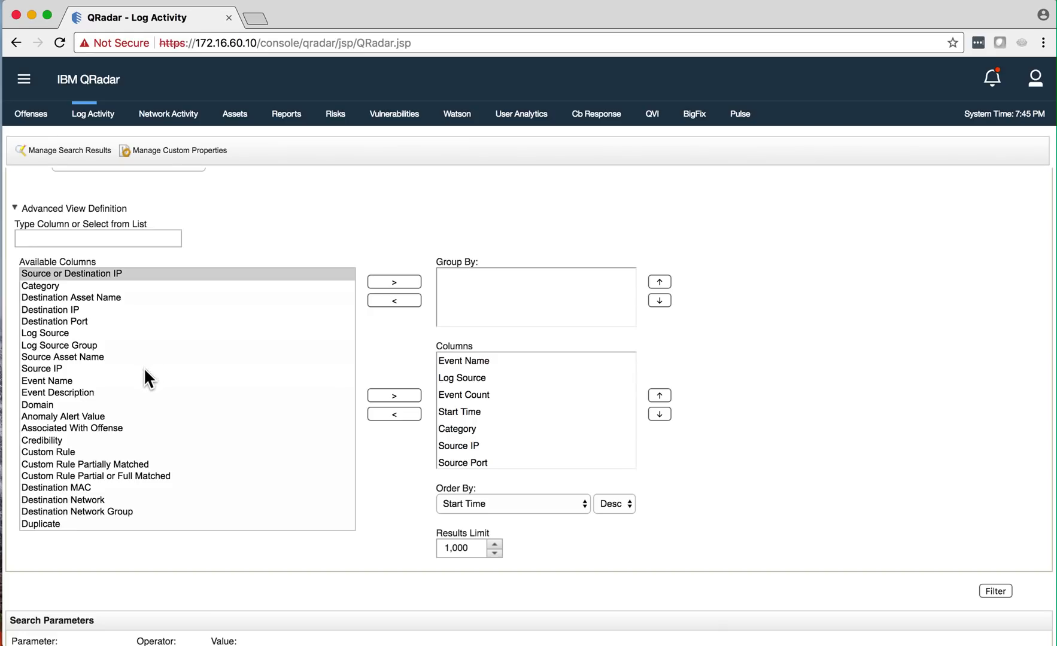
- Search the Available Columns for 'log o' and select Log Only (Exclude Analytics)
{"action": "left_click", "coordinate": [83, 382]}
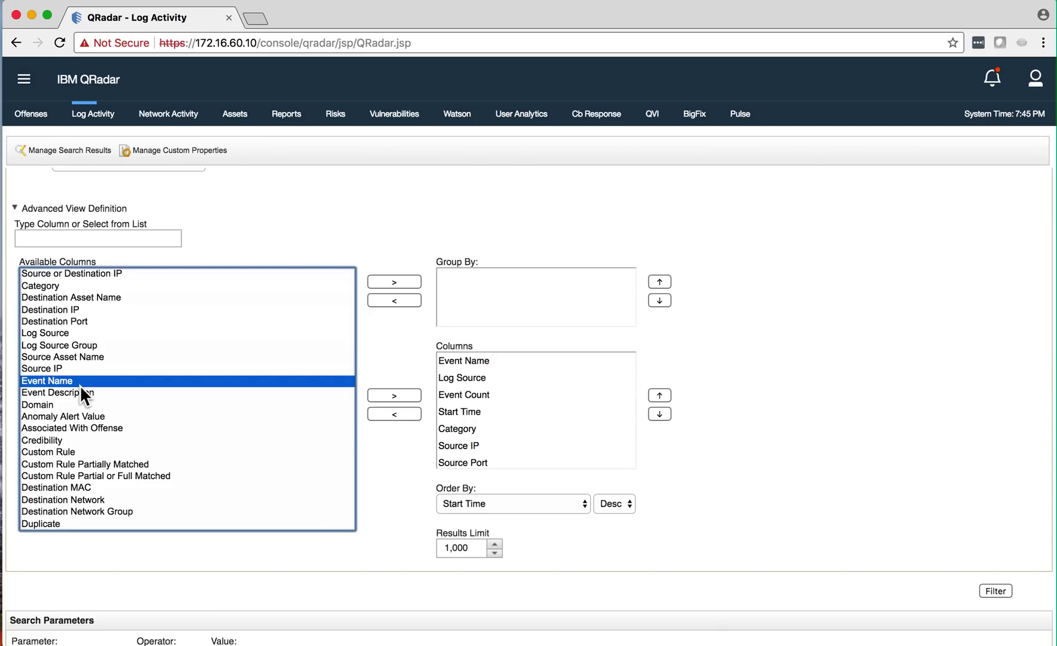
{"action": "key", "text": "Page_Down"}
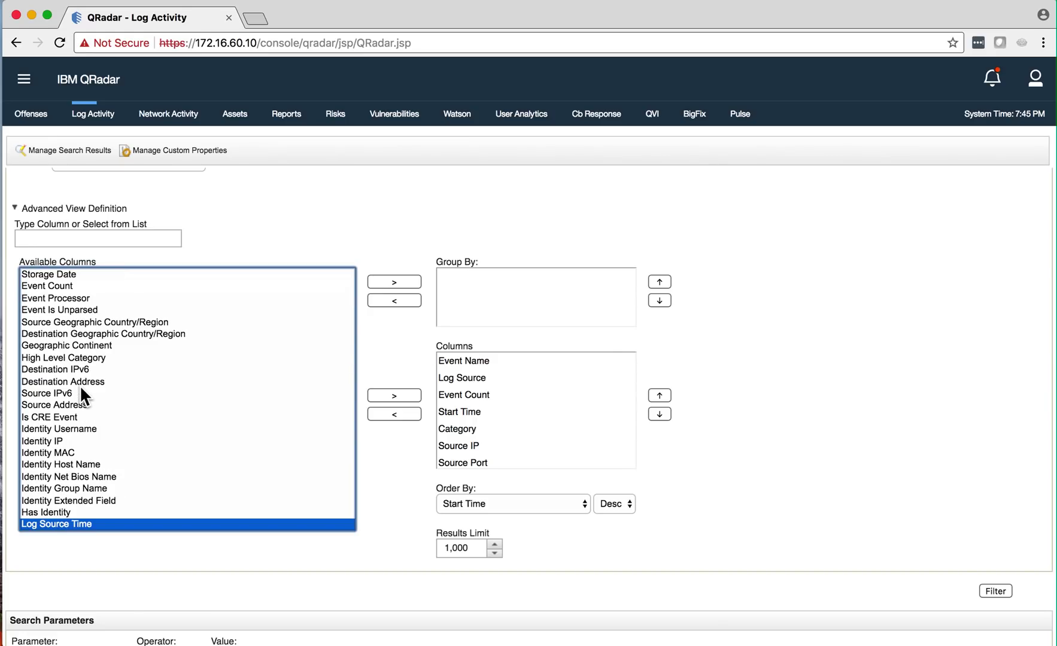
{"action": "key", "text": "Page_Down"}
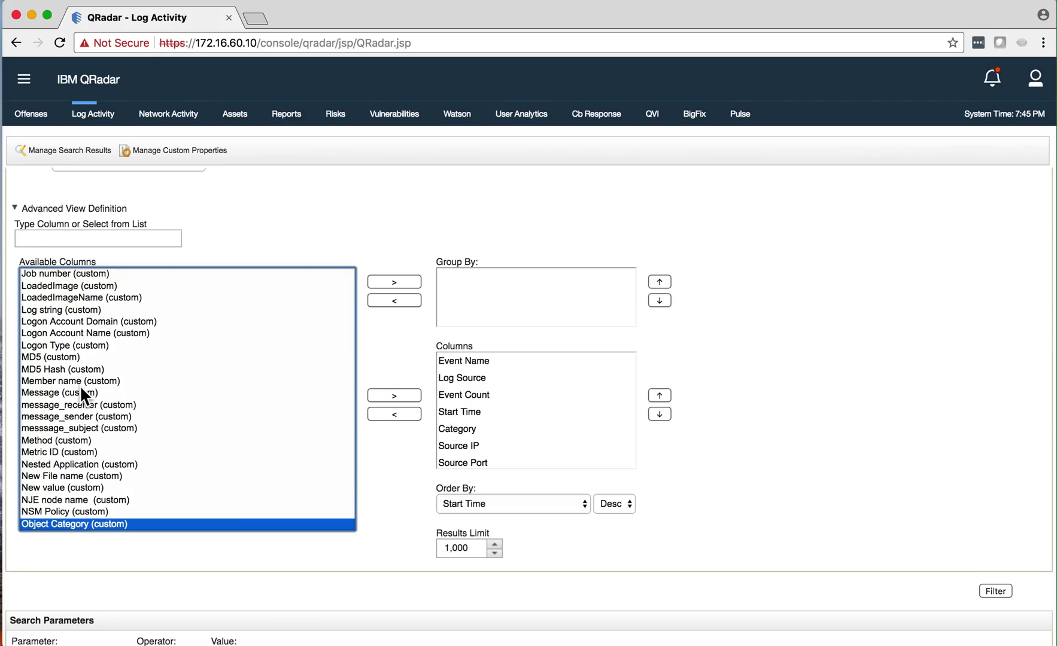
{"action": "key", "text": "super+f"}
{"action": "type", "text": "log o"}
{"action": "left_click", "coordinate": [62, 409]}
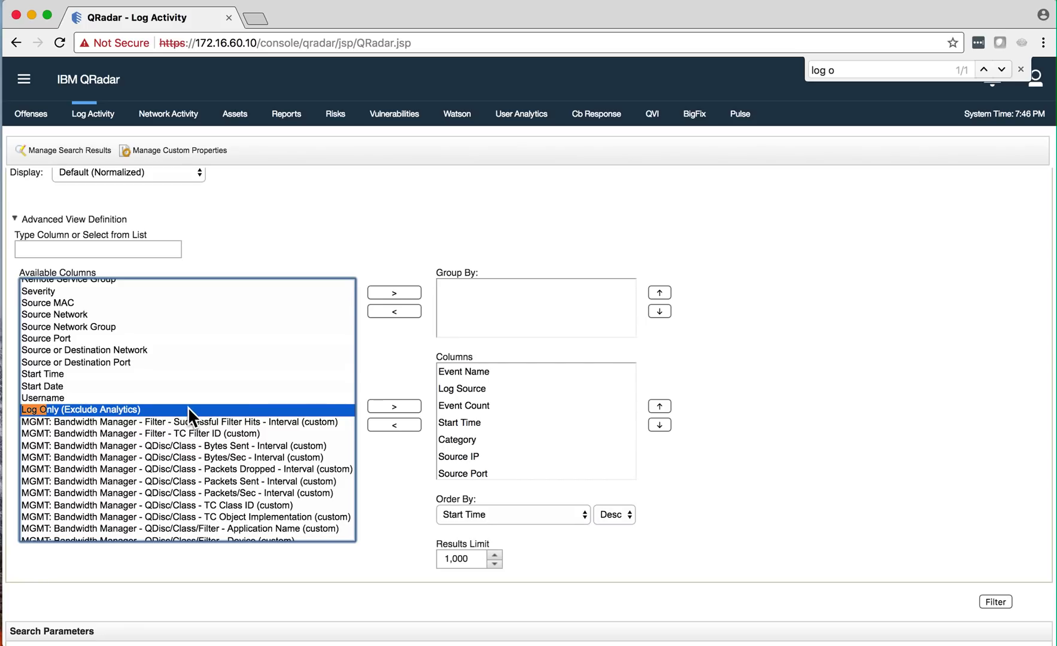